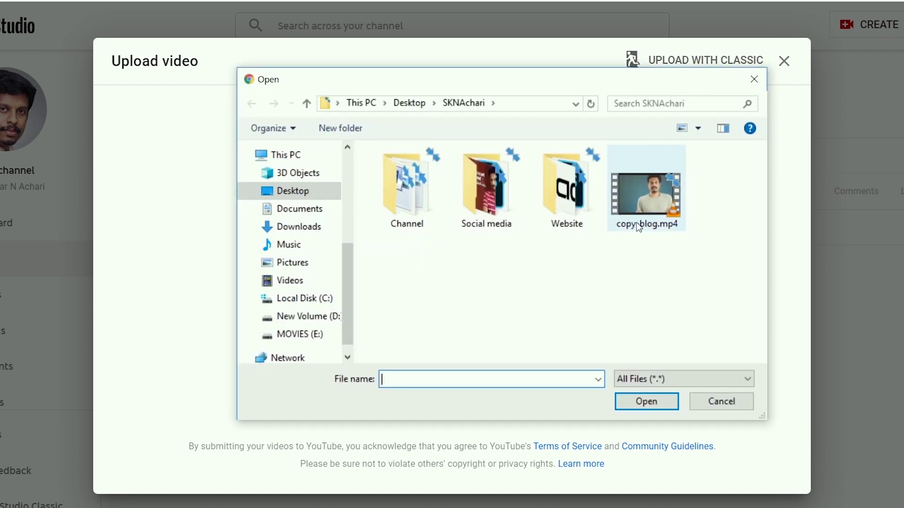
Step: Choose copy-blog.mp4 from the SKNAchari folder as the video to upload
double_click(640, 214)
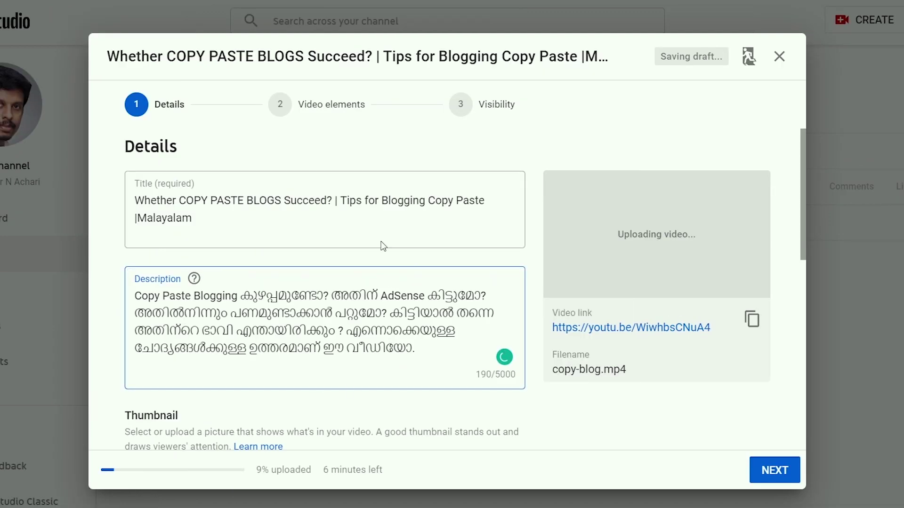
Step: Add the video to the Blogging and Digital Marketing playlists
scroll(382, 241, "down", 3)
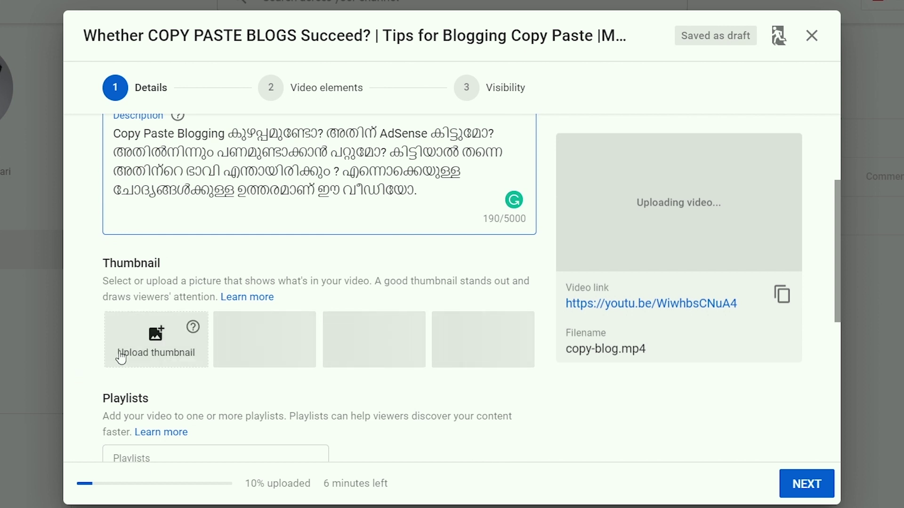
scroll(359, 332, "down", 3)
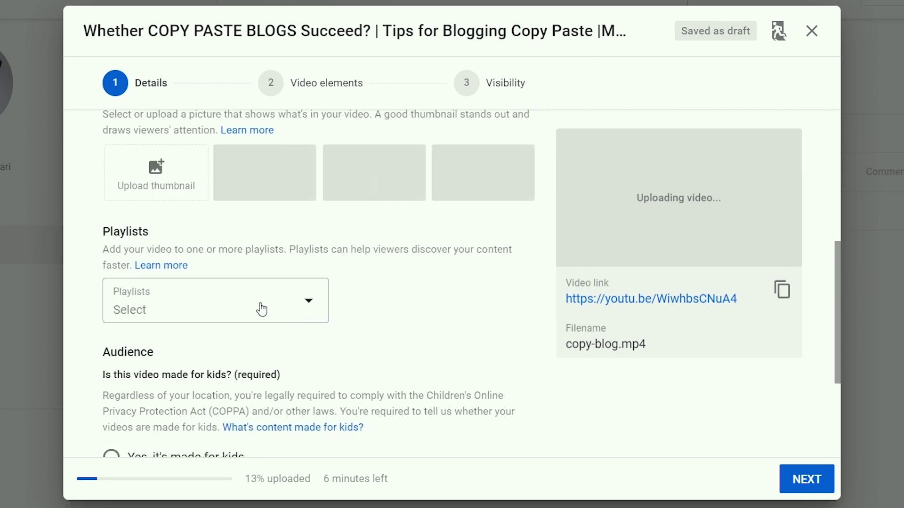
left_click(308, 307)
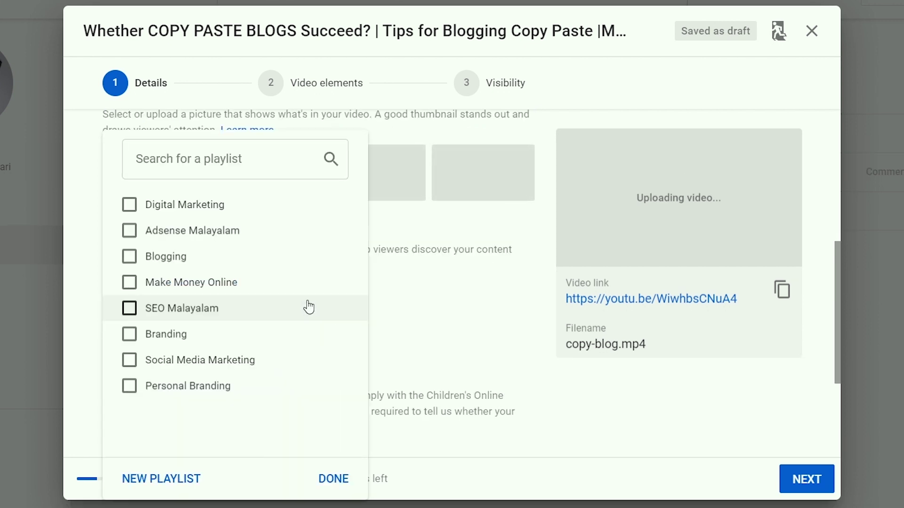
left_click(159, 487)
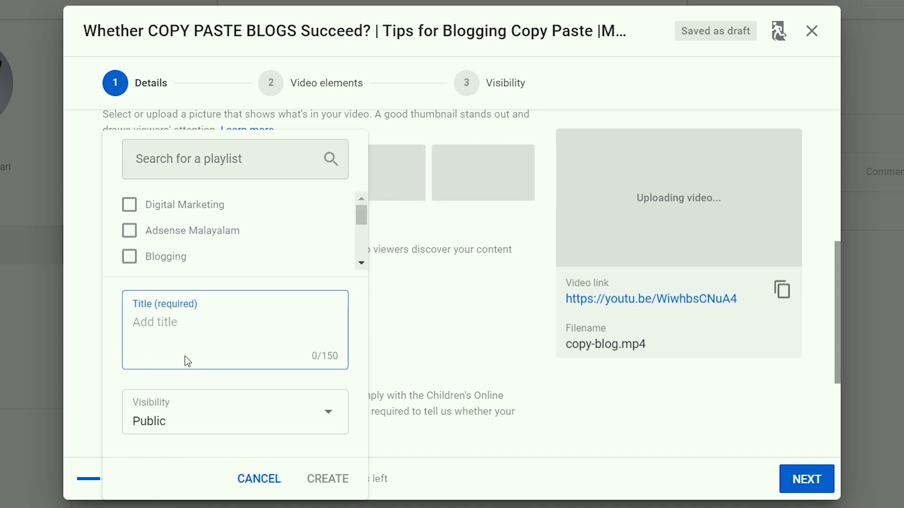
left_click(260, 480)
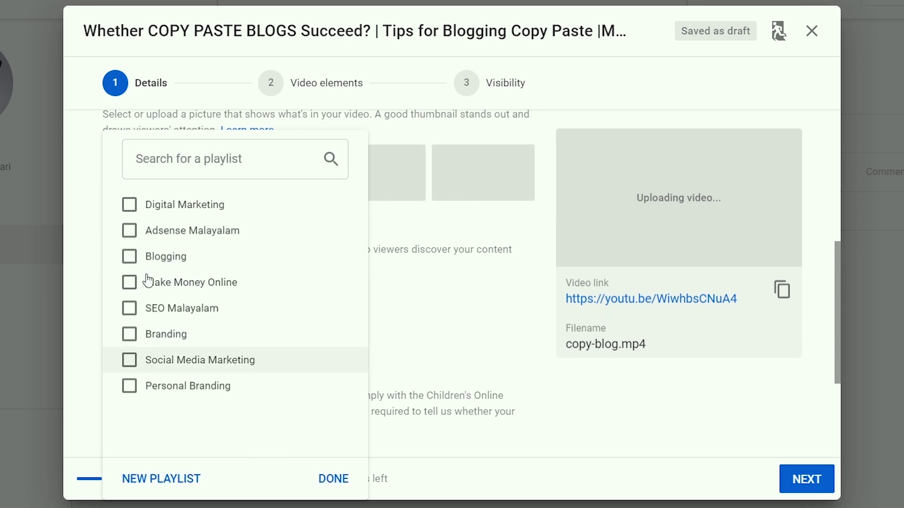
left_click(129, 257)
left_click(154, 208)
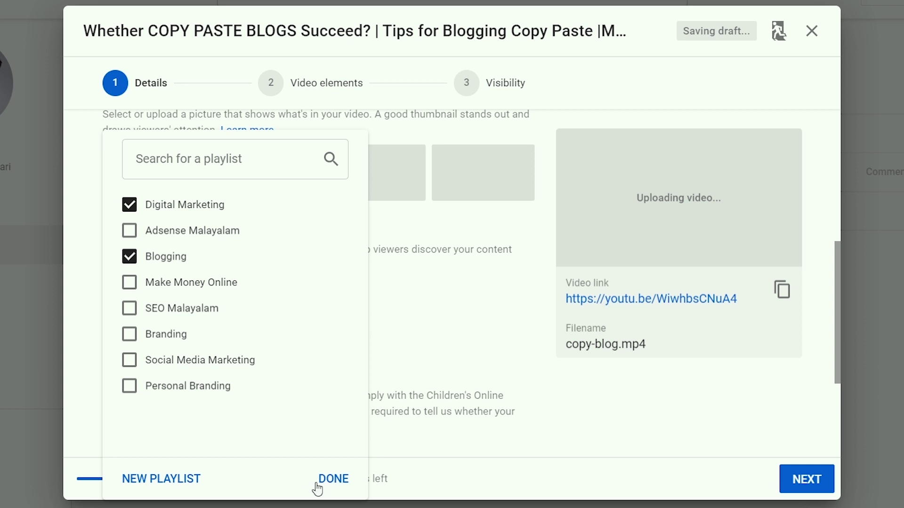
left_click(333, 479)
Step: Review the audience setting and expand the advanced age restriction options to examine them
scroll(194, 292, "down", 3)
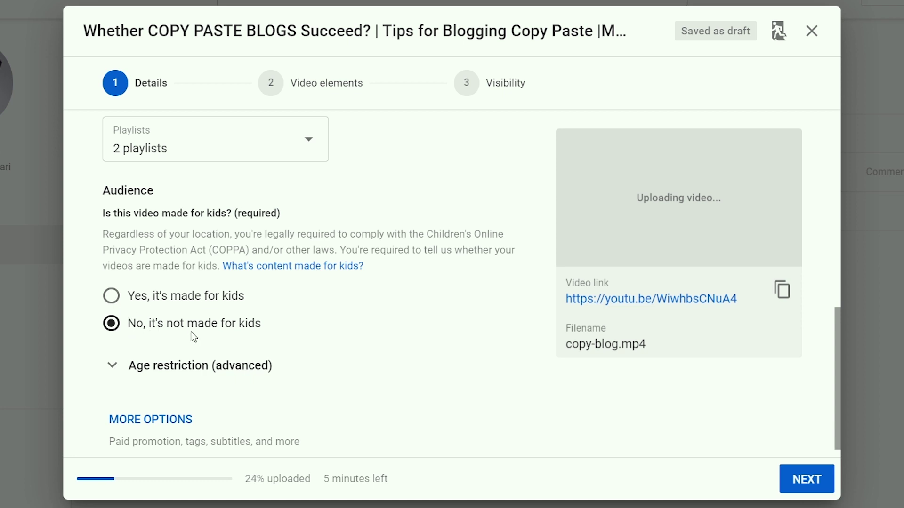
scroll(258, 341, "down", 1)
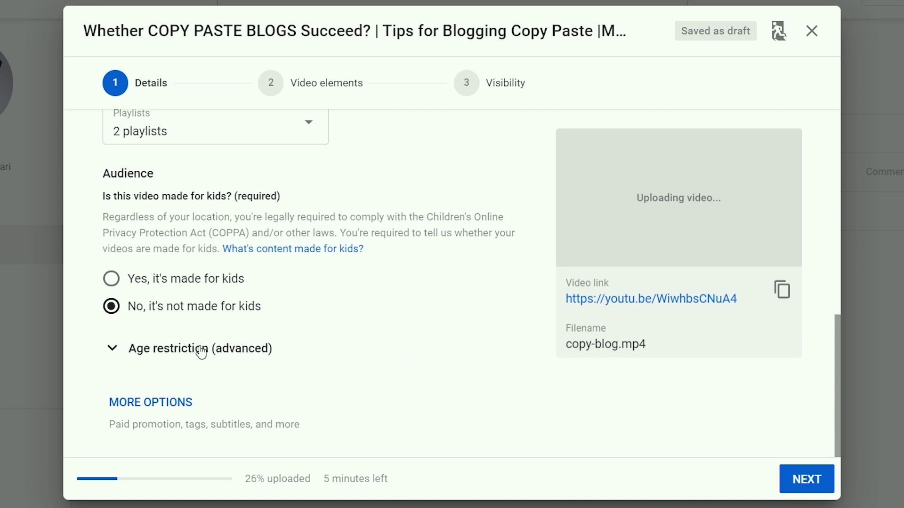
left_click(109, 349)
scroll(123, 367, "down", 2)
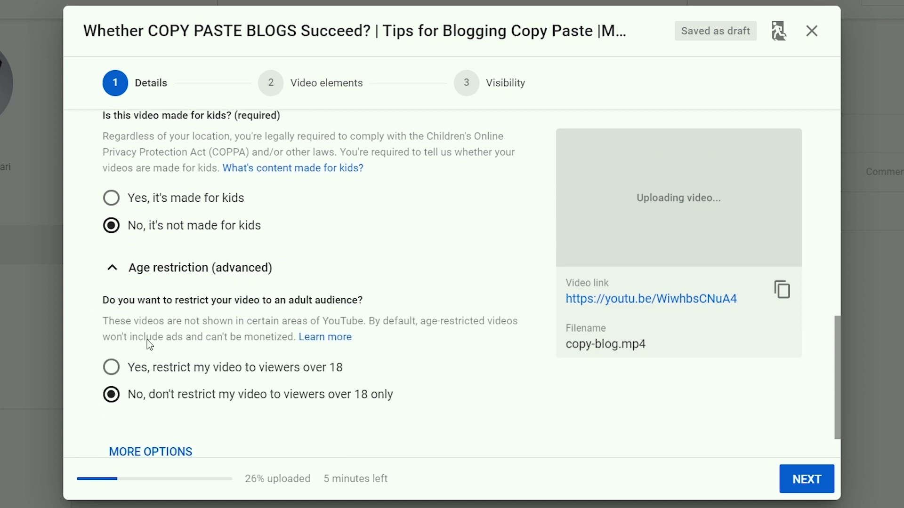
scroll(380, 371, "down", 1)
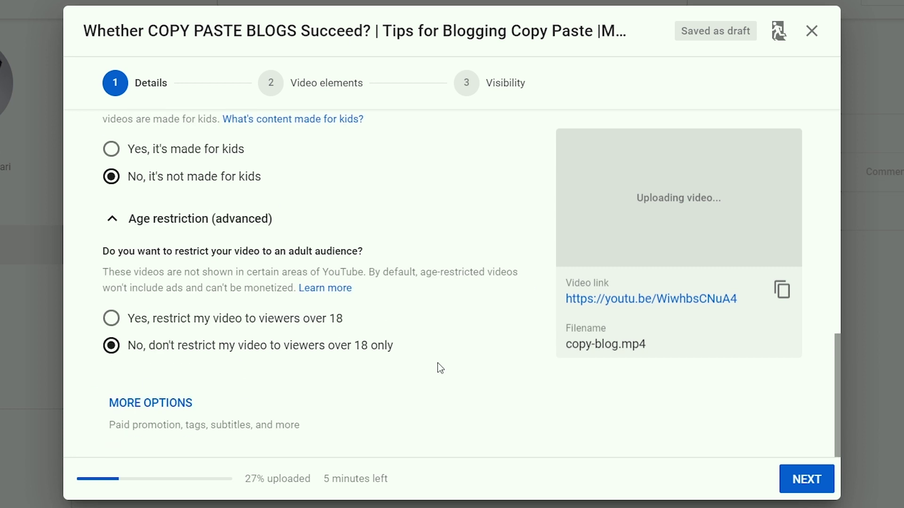
Step: Show the additional video options and add the tags Copy Paste Blog, Copy blogging and copy paste website
left_click(183, 401)
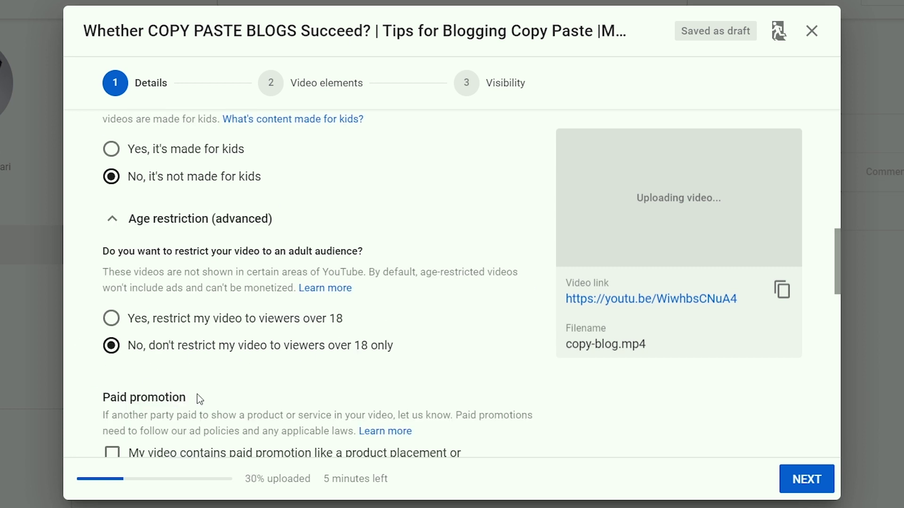
scroll(345, 363, "down", 2)
scroll(345, 363, "down", 2)
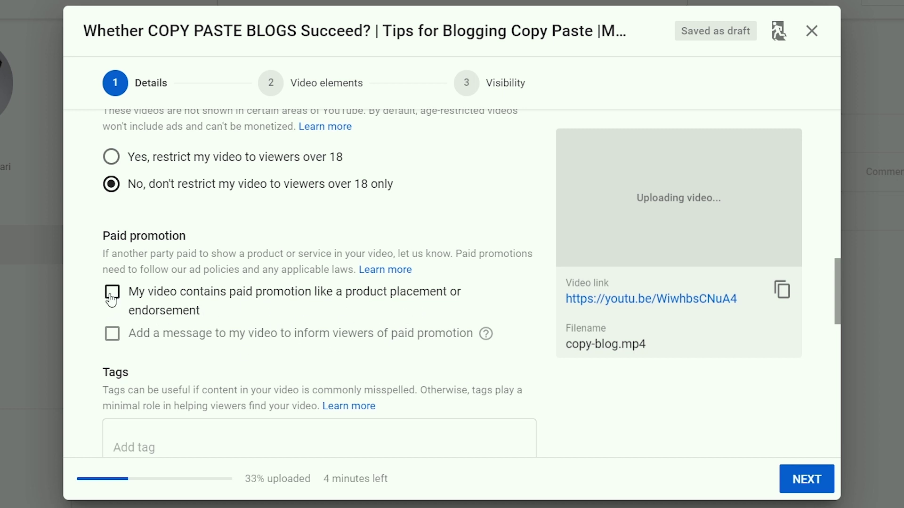
scroll(282, 372, "down", 2)
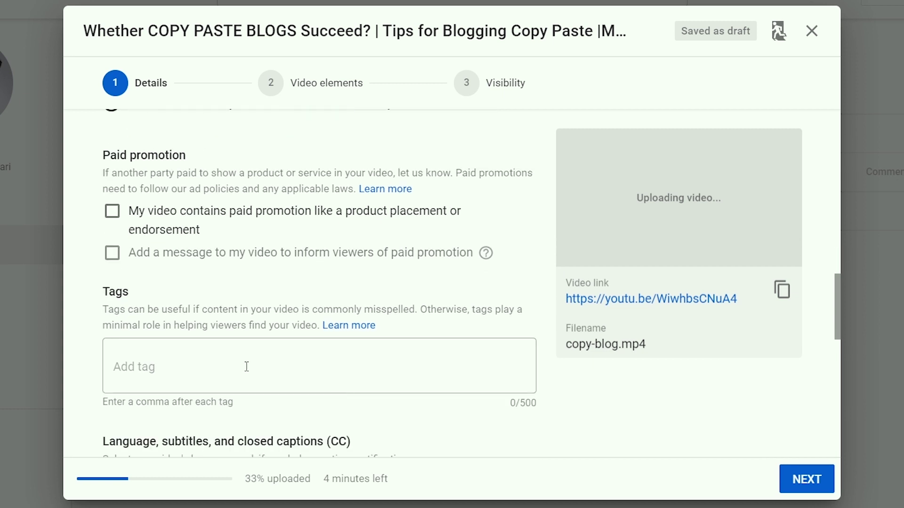
scroll(302, 366, "down", 2)
left_click(280, 280)
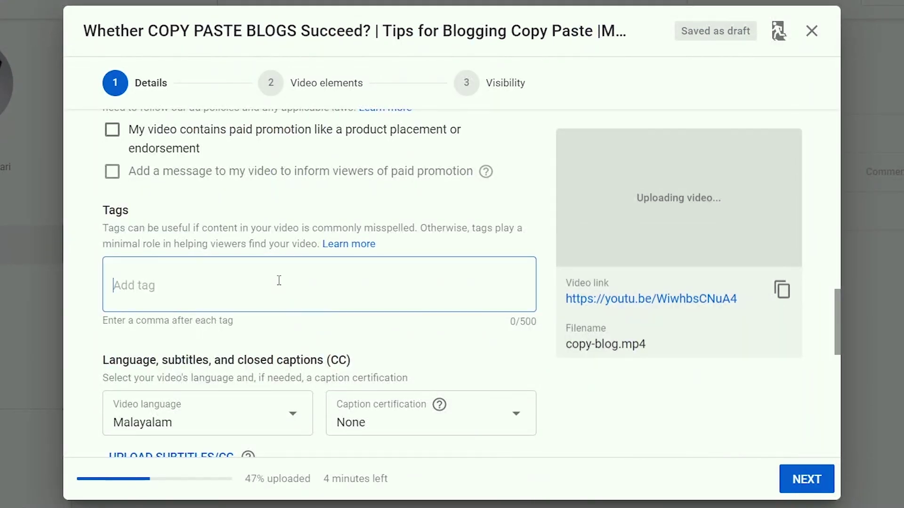
type("Copy Paste Blog, Copy blogging, copy paste website")
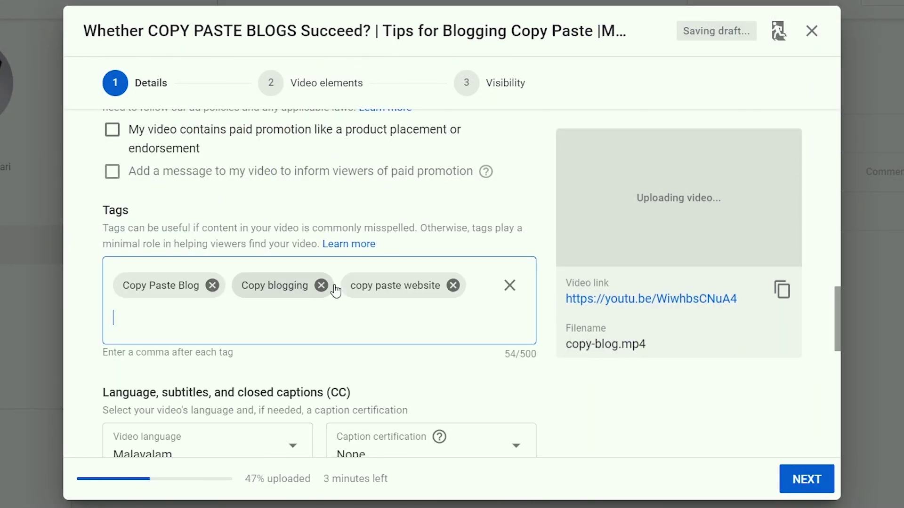
key("BackSpace")
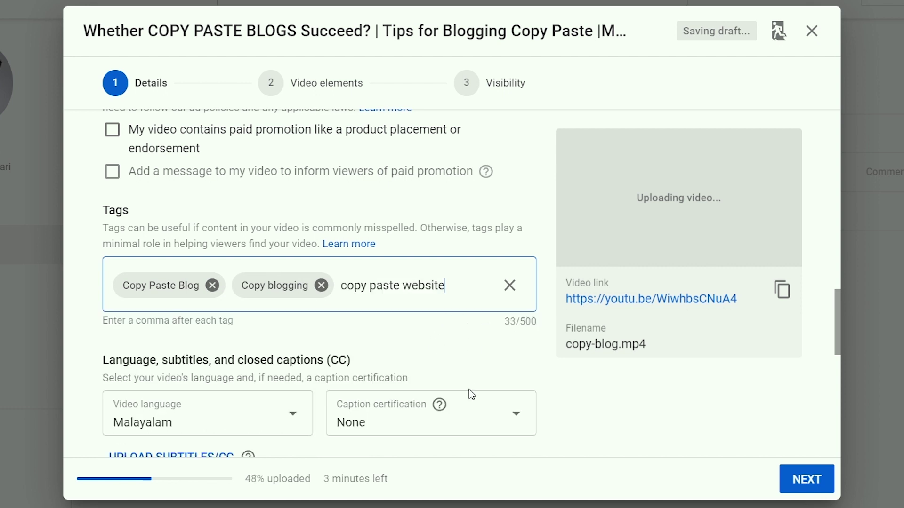
key("Return")
Step: Examine the available choices for caption certification, license and video category in the additional details
scroll(488, 303, "down", 3)
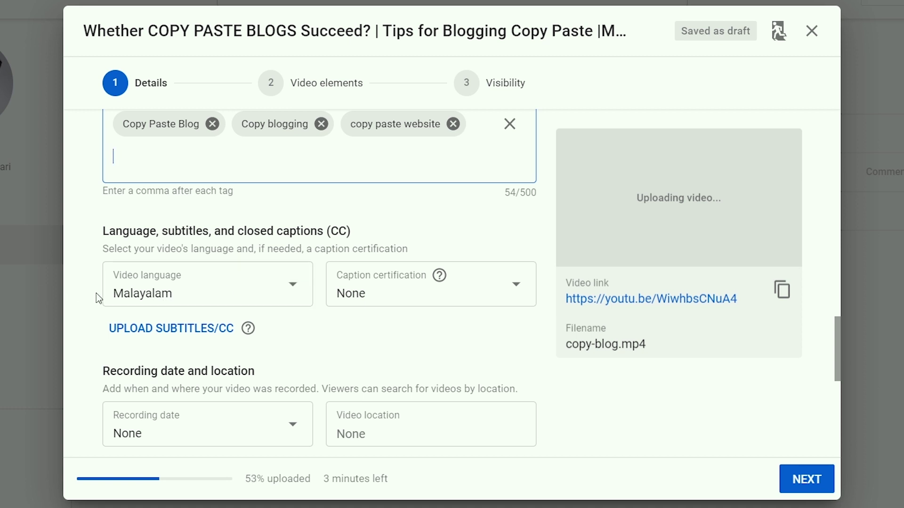
scroll(502, 386, "down", 2)
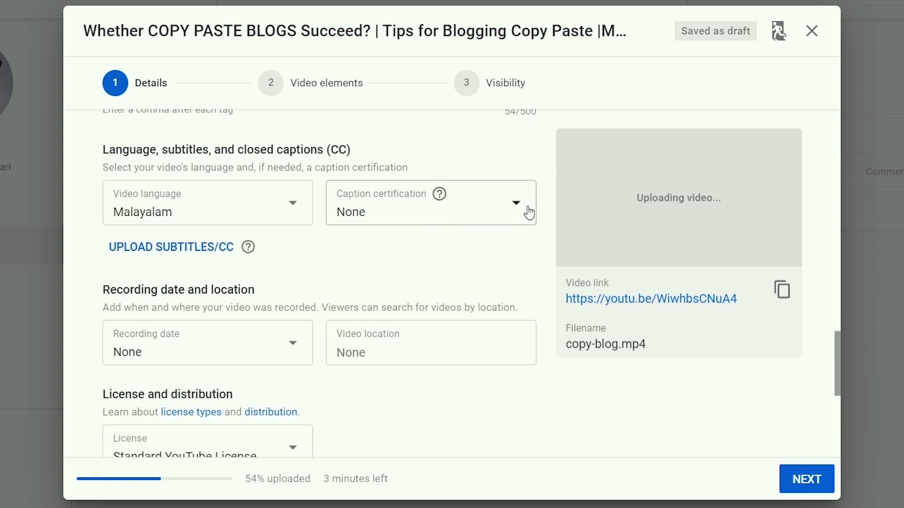
left_click(528, 208)
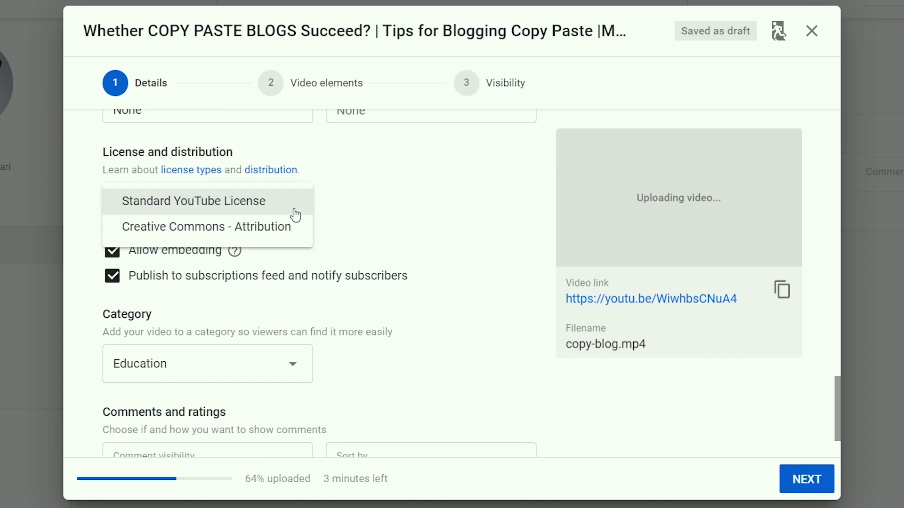
left_click(404, 208)
scroll(348, 245, "down", 2)
left_click(292, 285)
scroll(220, 76, "up", 2)
scroll(185, 87, "down", 2)
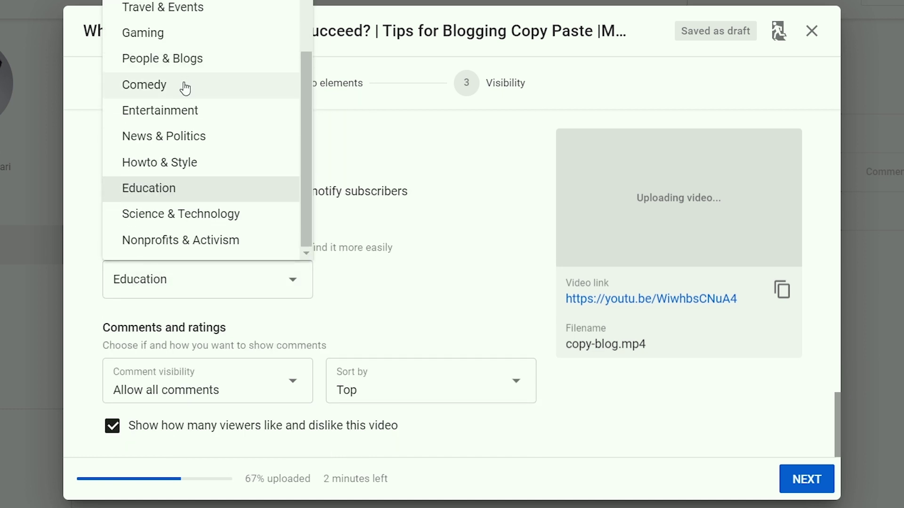
scroll(155, 235, "up", 2)
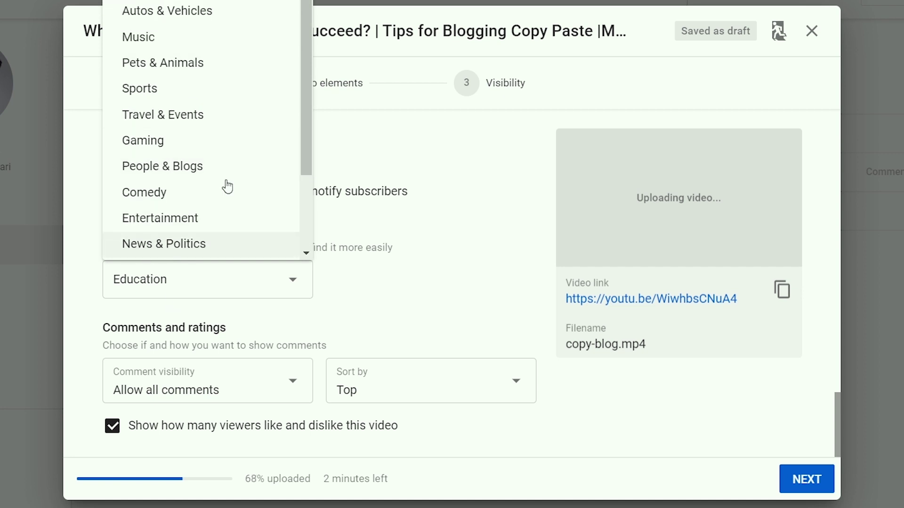
left_click(463, 300)
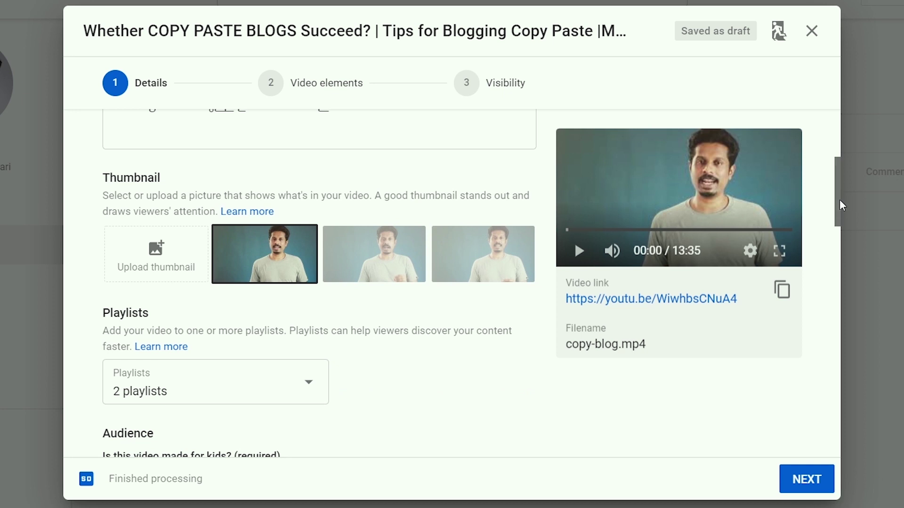
Step: Upload copy-blogging-advantages-disadvantages.png as the video's custom thumbnail
mouse_move(840, 201)
left_mouse_down()
mouse_move(838, 112)
mouse_move(847, 187)
left_mouse_up()
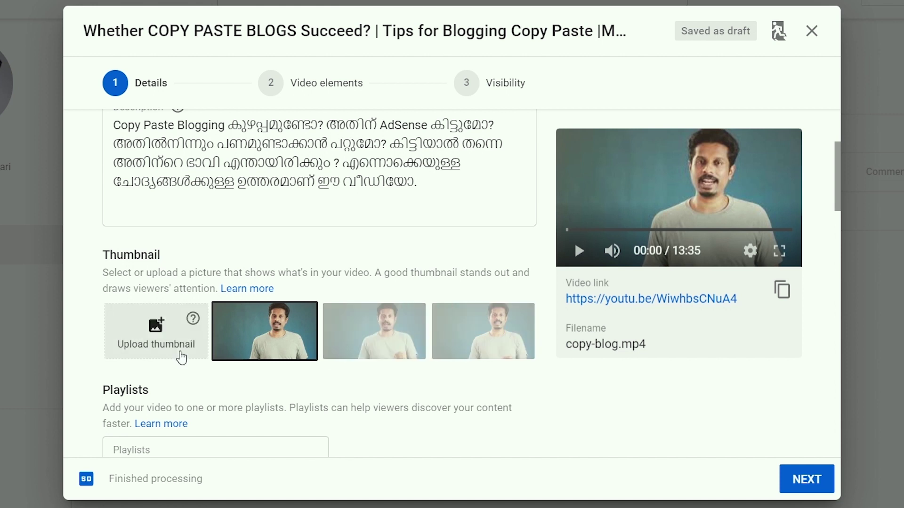
left_click(157, 332)
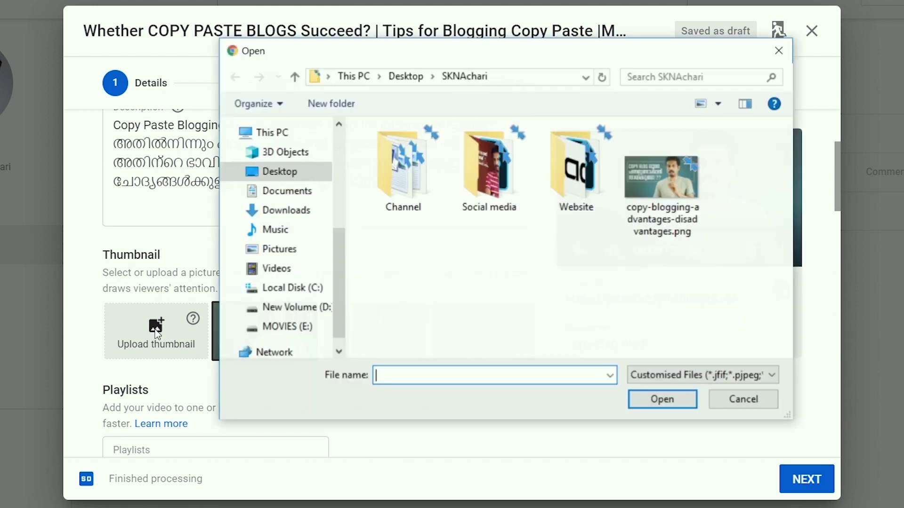
double_click(657, 215)
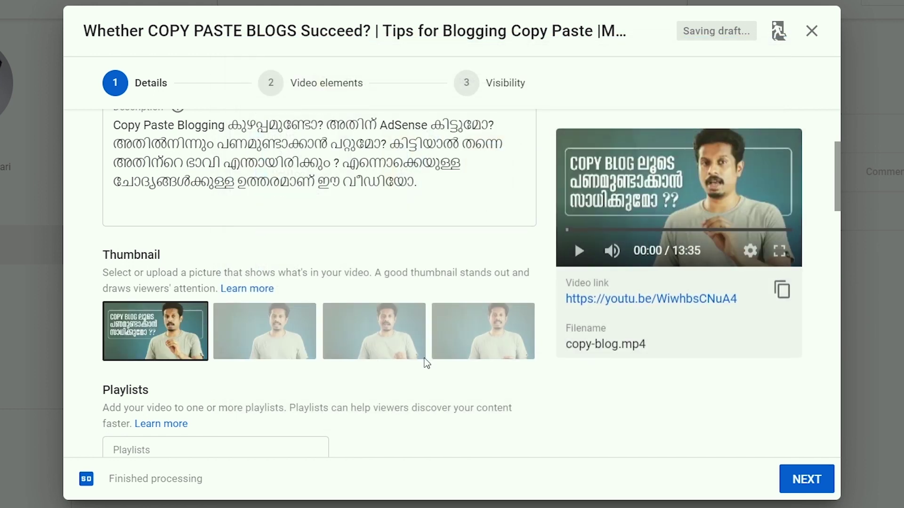
Step: Proceed to the video elements and add an end screen using the layout imported from the latest video
left_click(807, 479)
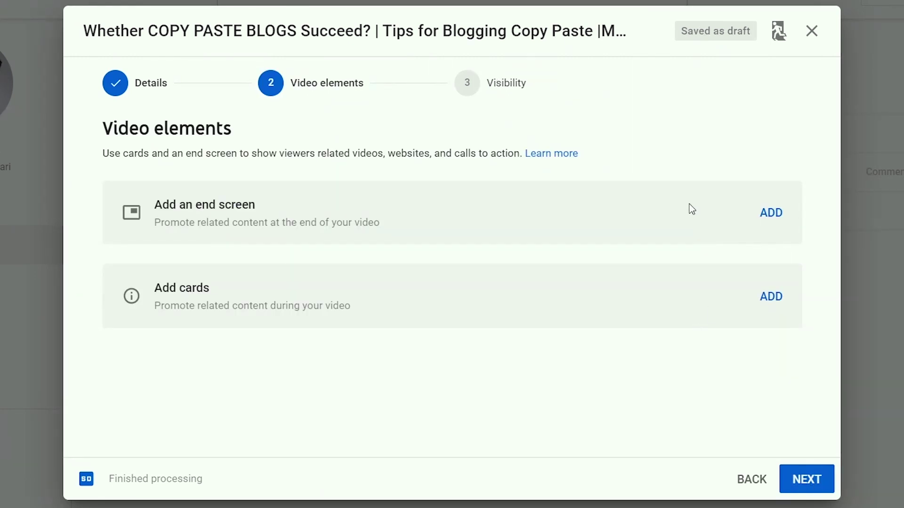
left_click(771, 214)
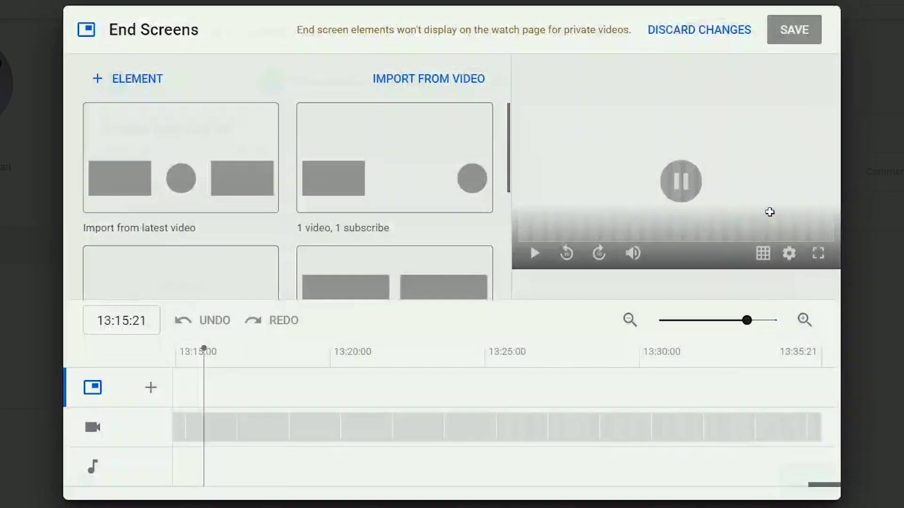
scroll(328, 219, "down", 3)
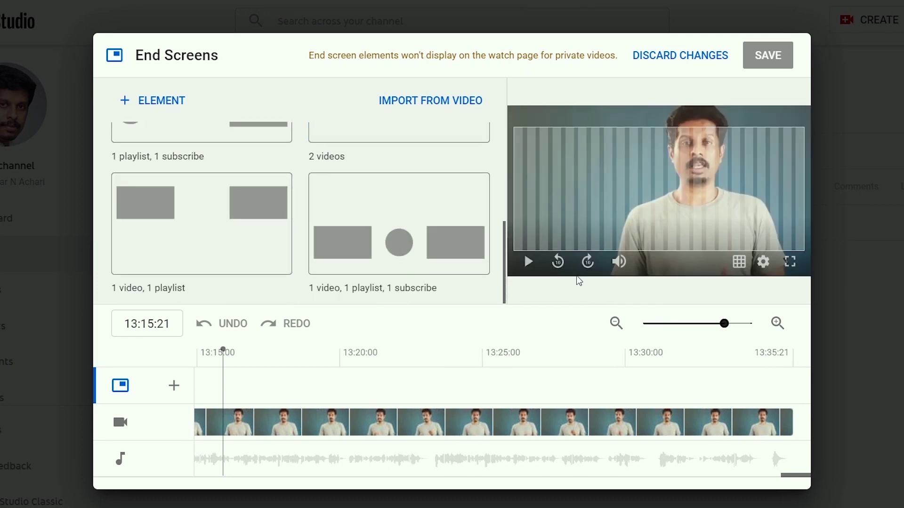
scroll(331, 256, "up", 2)
scroll(329, 256, "up", 3)
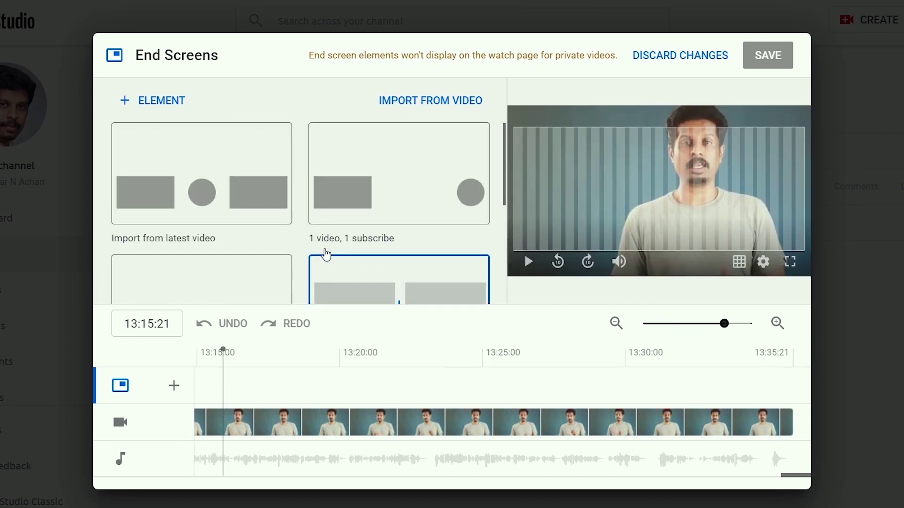
left_click(268, 186)
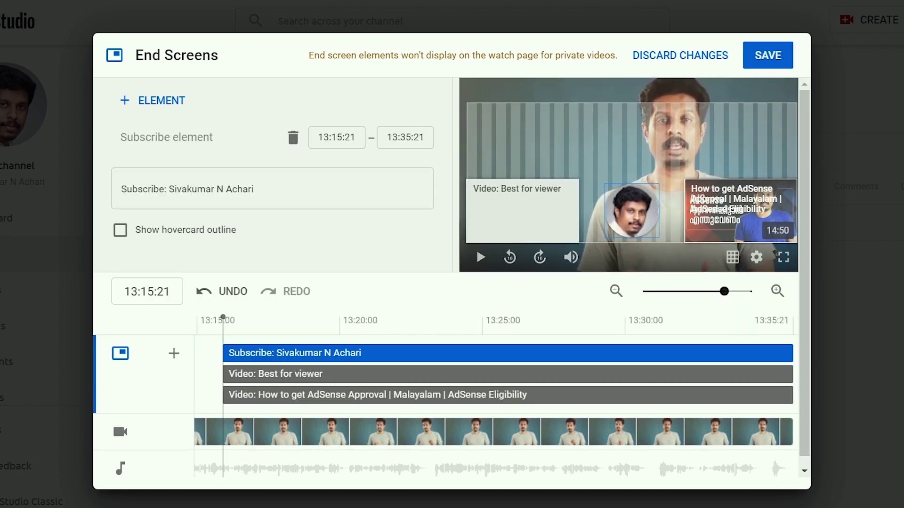
Step: Change the end screen's "Best for viewer" video element to feature the most recent upload
left_click(523, 212)
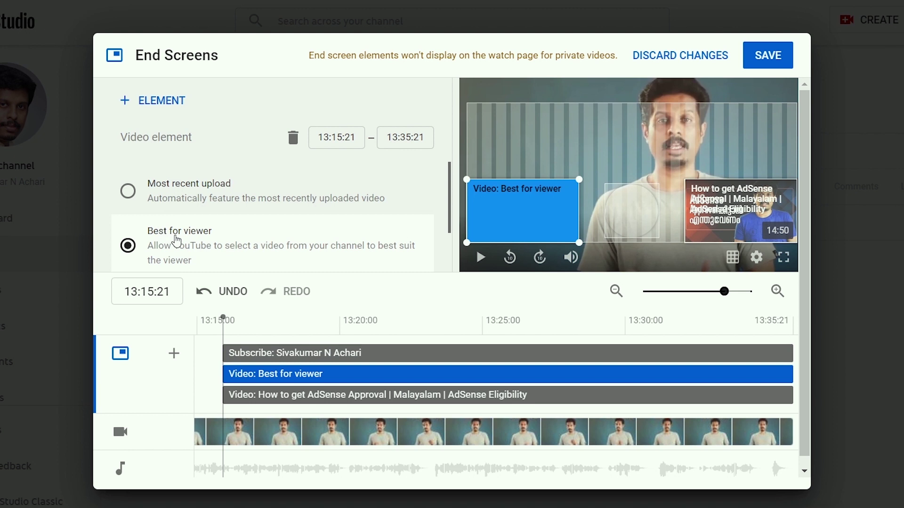
scroll(153, 207, "down", 2)
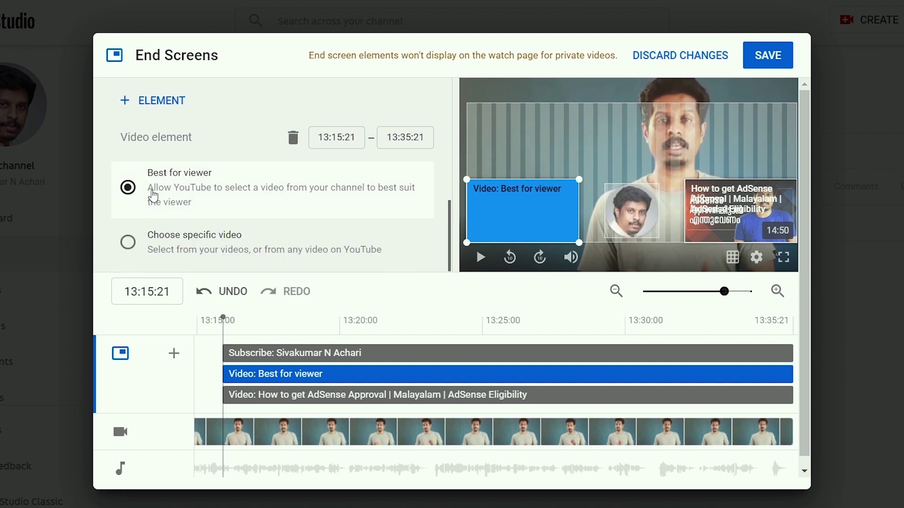
scroll(174, 201, "up", 2)
left_click(132, 194)
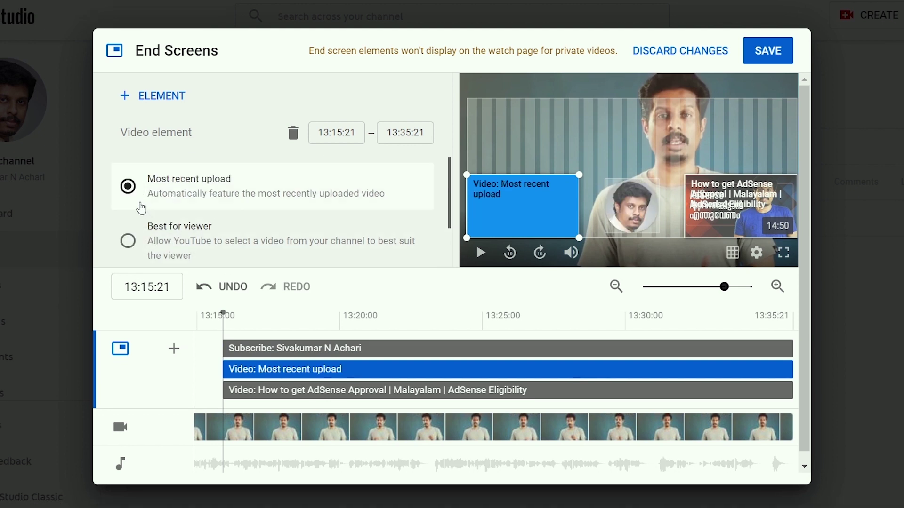
scroll(140, 233, "down", 2)
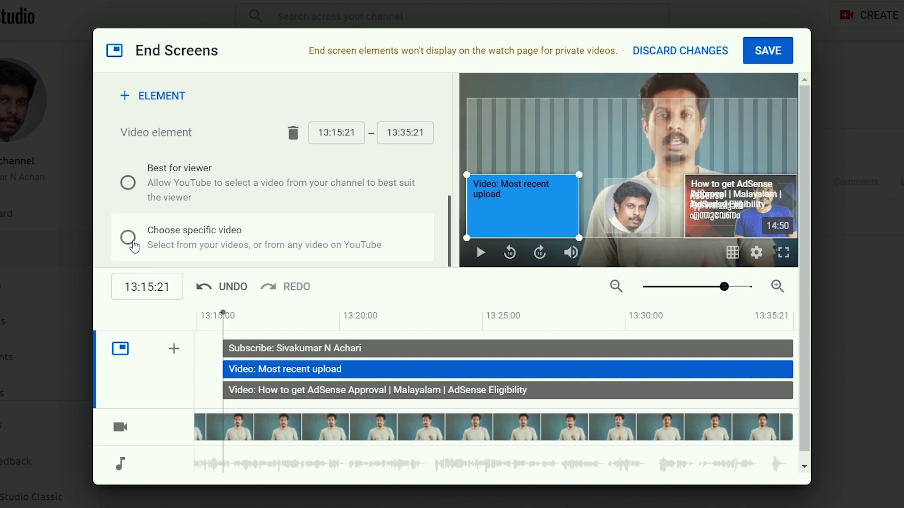
Step: Change the end screen's most-recent-upload element to the specific video "How to Increase Facebook Followers" and save the end screen
left_click(128, 183)
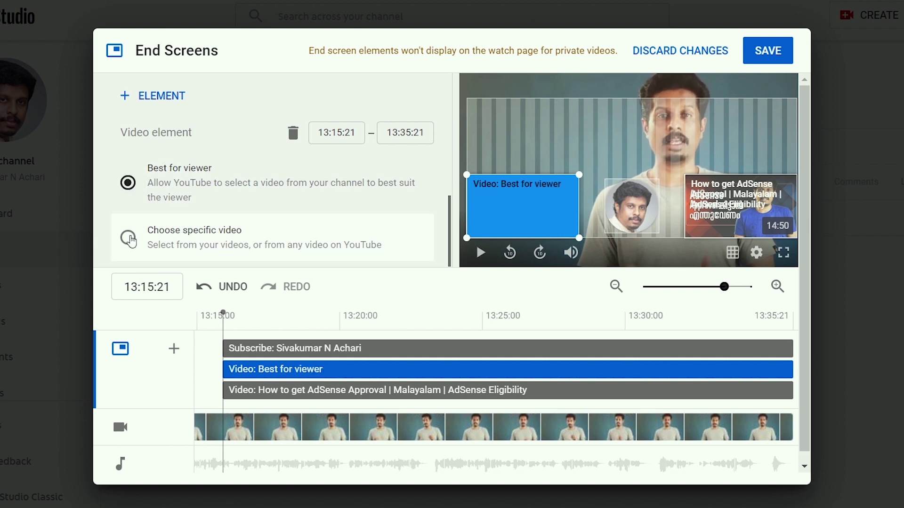
left_click(128, 237)
left_click(306, 338)
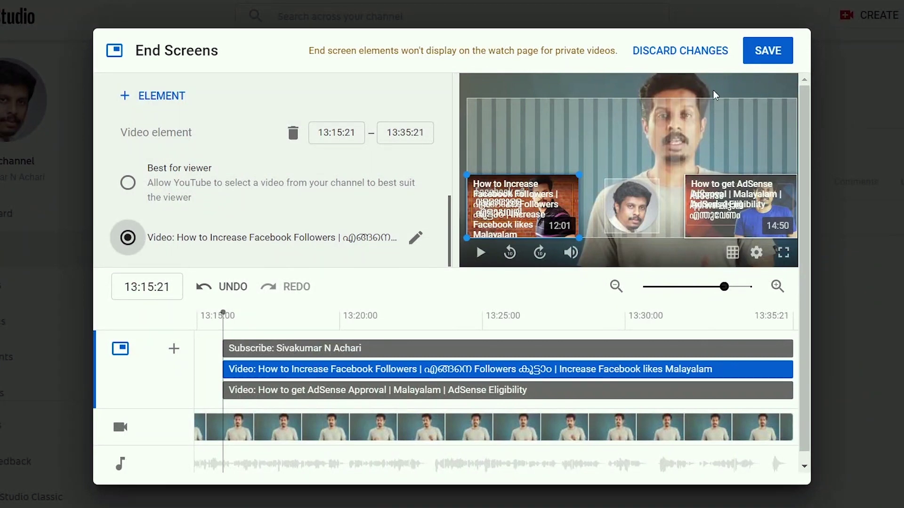
left_click(781, 53)
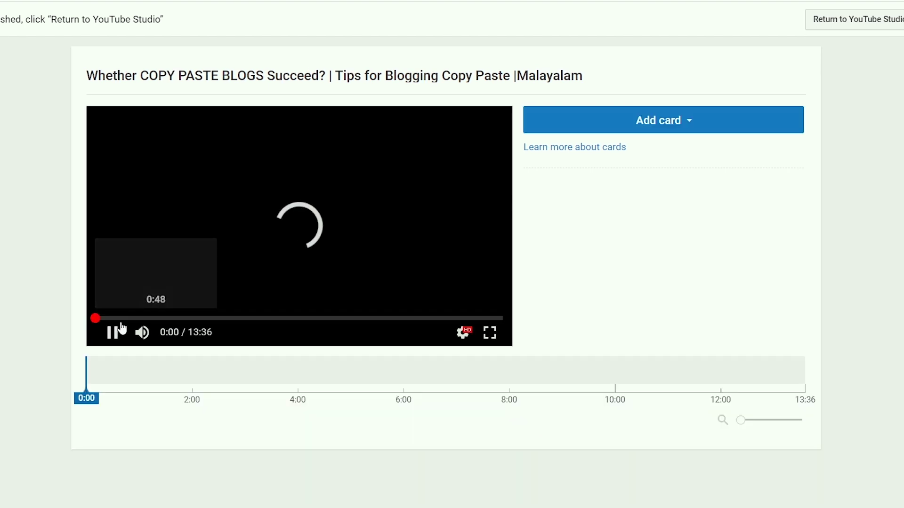
Step: Add a video card at 2:13 promoting the Google Search Console FREE SEO TOOLS upload with a custom message, and return to YouTube Studio
left_click_drag(95, 319, 157, 332)
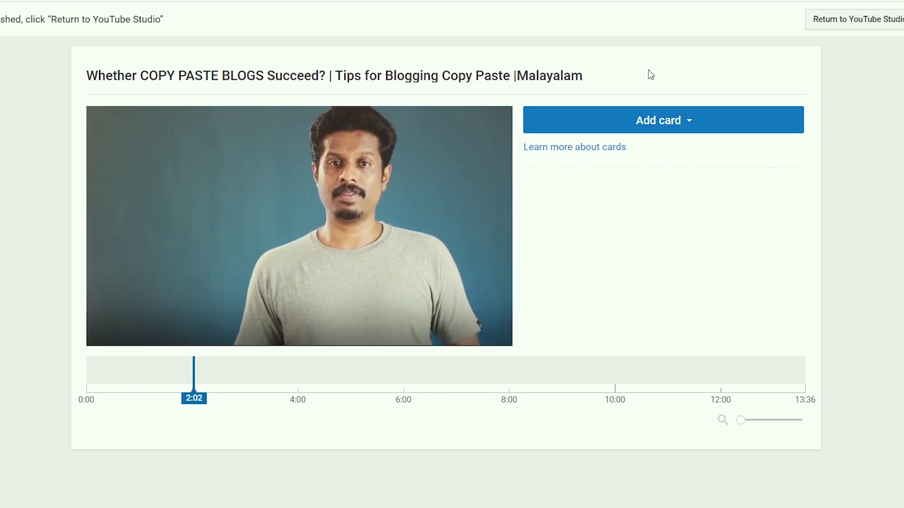
left_click(676, 122)
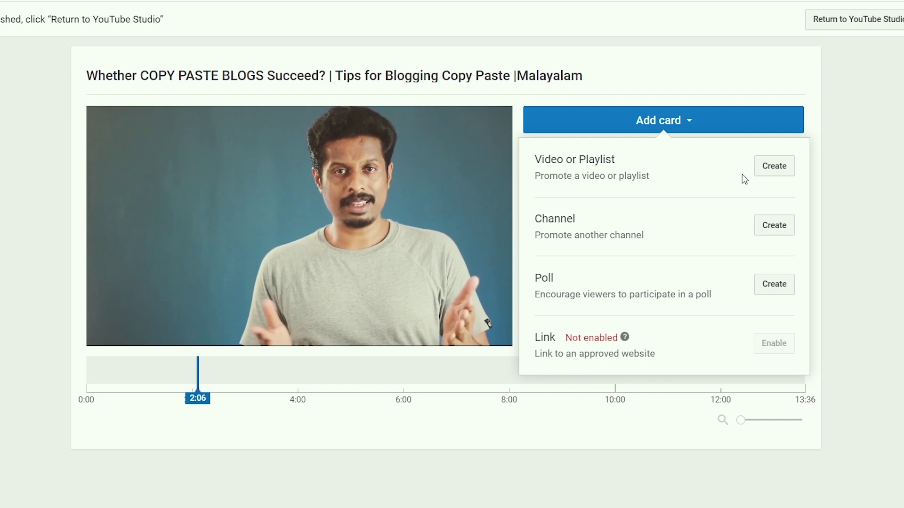
scroll(691, 271, "down", 1)
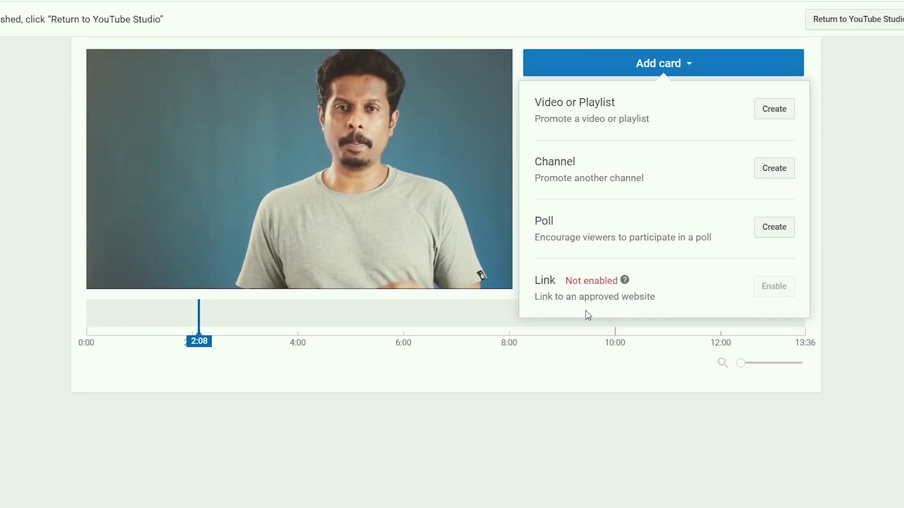
scroll(692, 297, "up", 1)
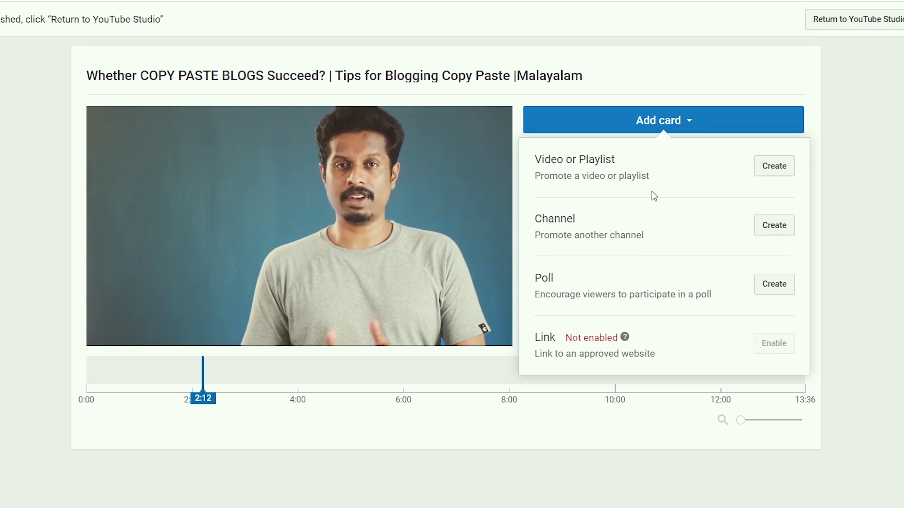
left_click(762, 167)
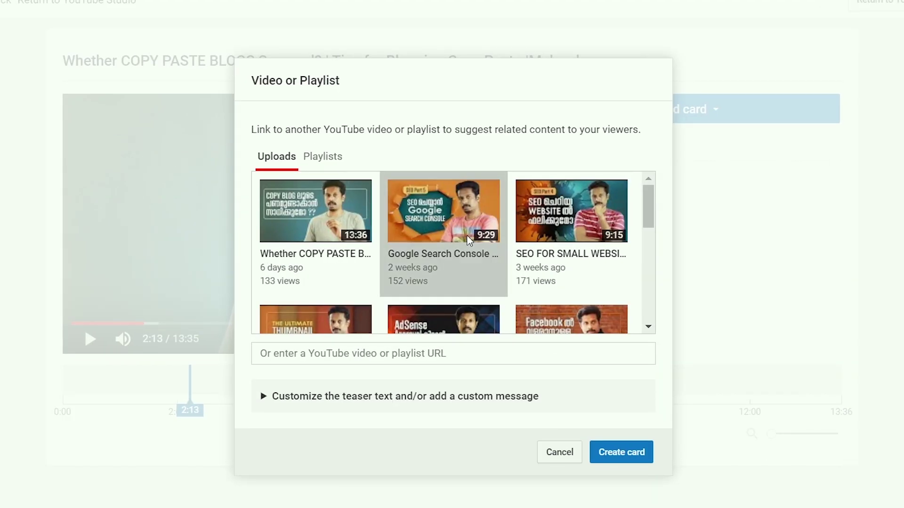
left_click(394, 395)
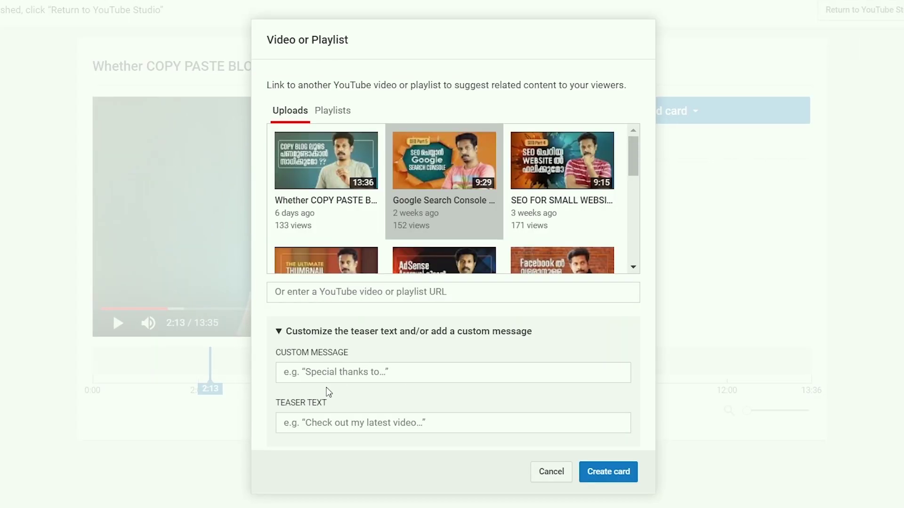
left_click(438, 372)
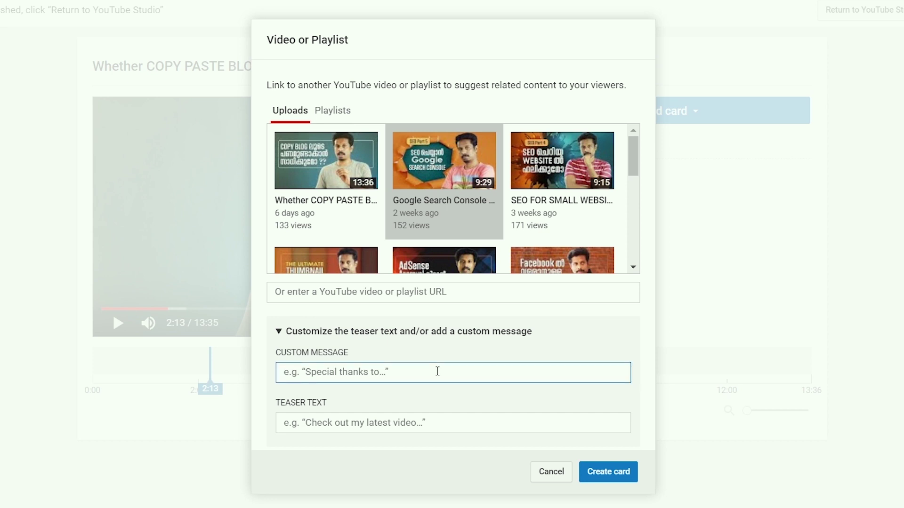
type("W")
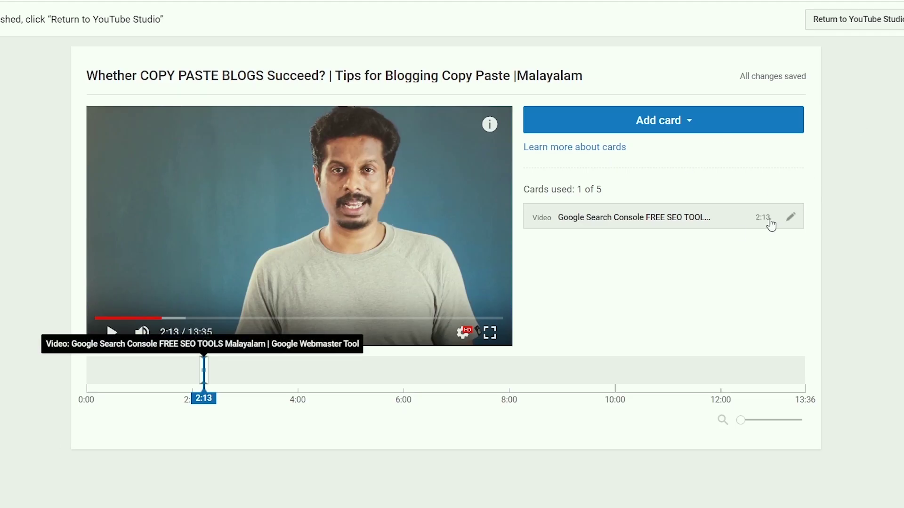
left_click(841, 30)
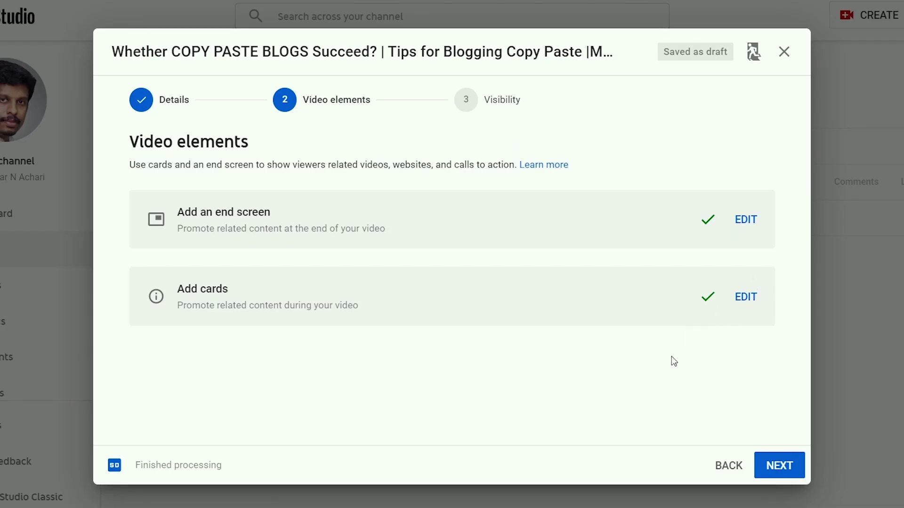
Step: Proceed to the visibility settings and set the video's schedule to Mar 24, 2020 at 12:45 AM
left_click(780, 473)
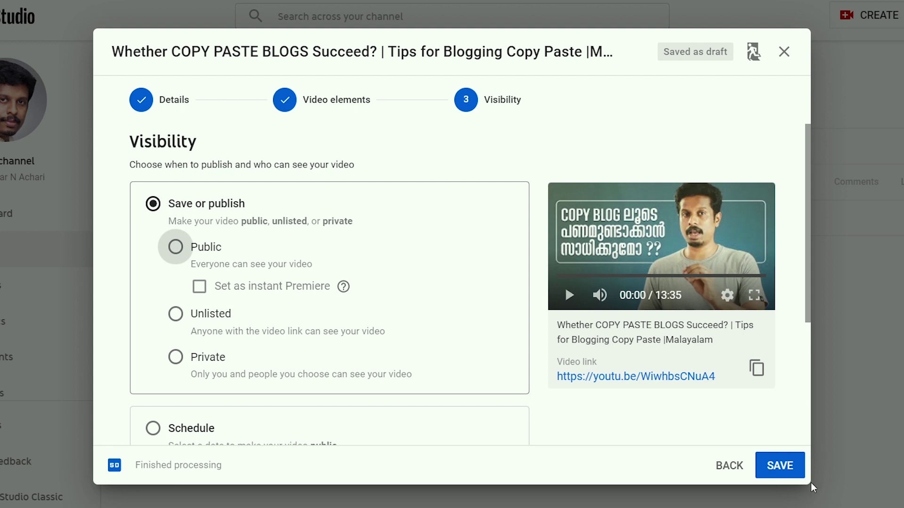
left_click(174, 247)
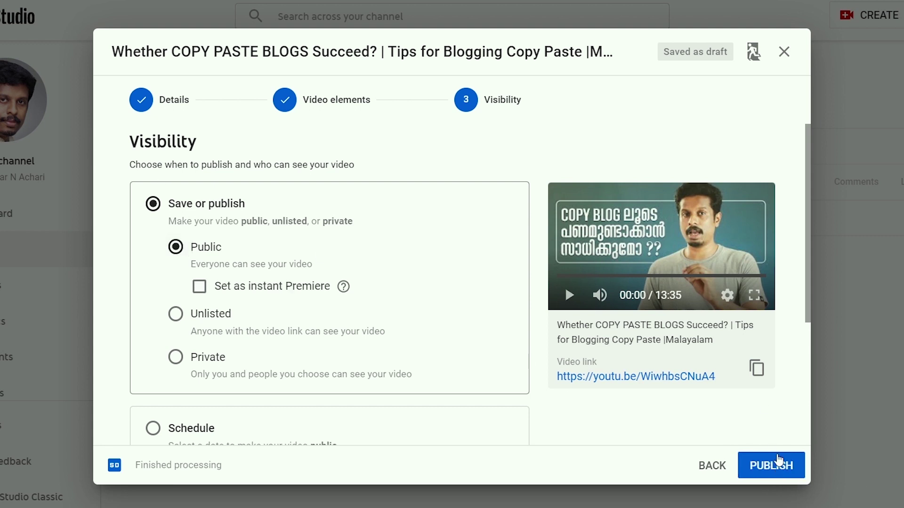
scroll(254, 320, "down", 2)
left_click(152, 354)
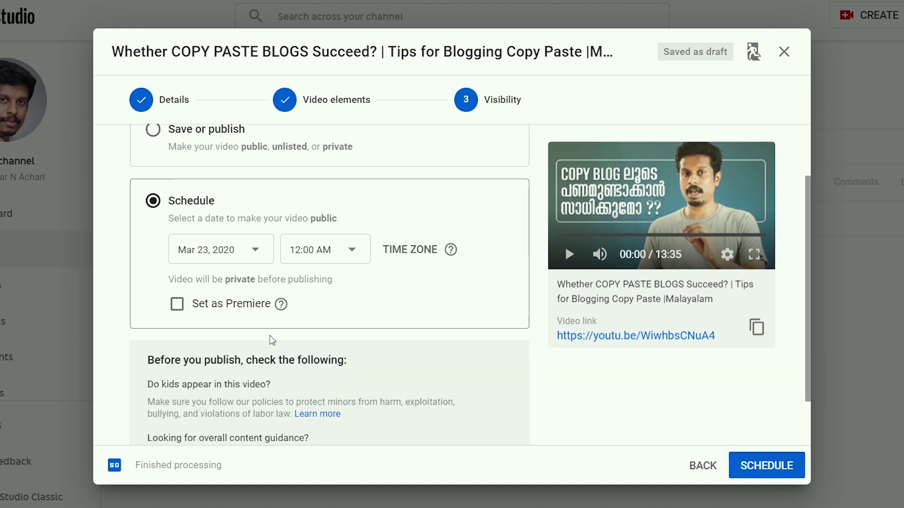
scroll(272, 339, "down", 2)
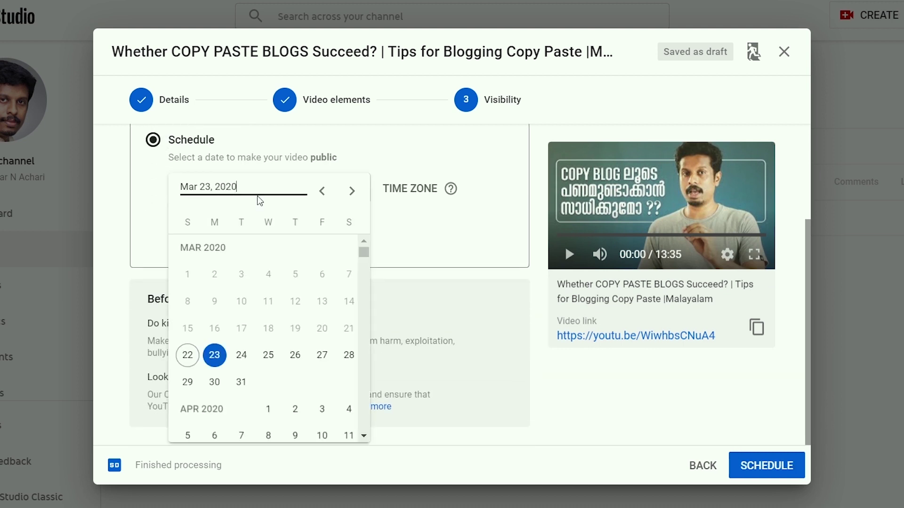
left_click(241, 356)
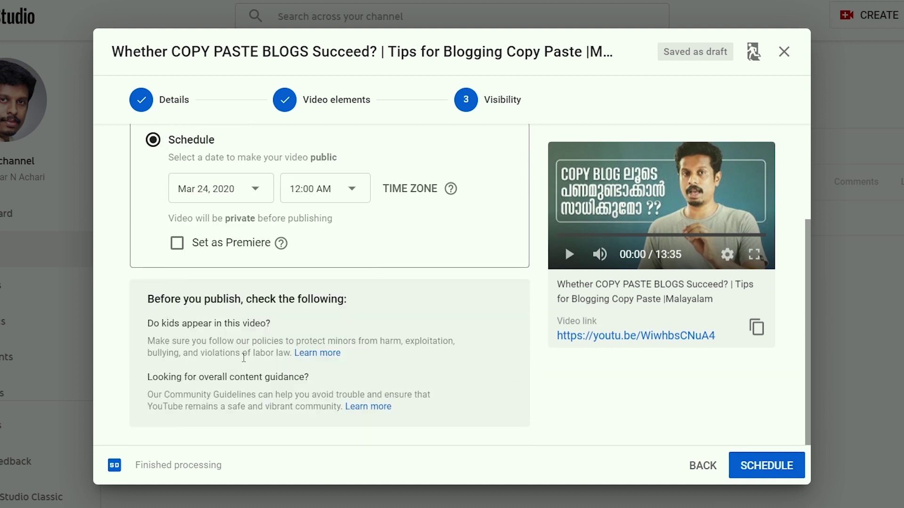
left_click(337, 190)
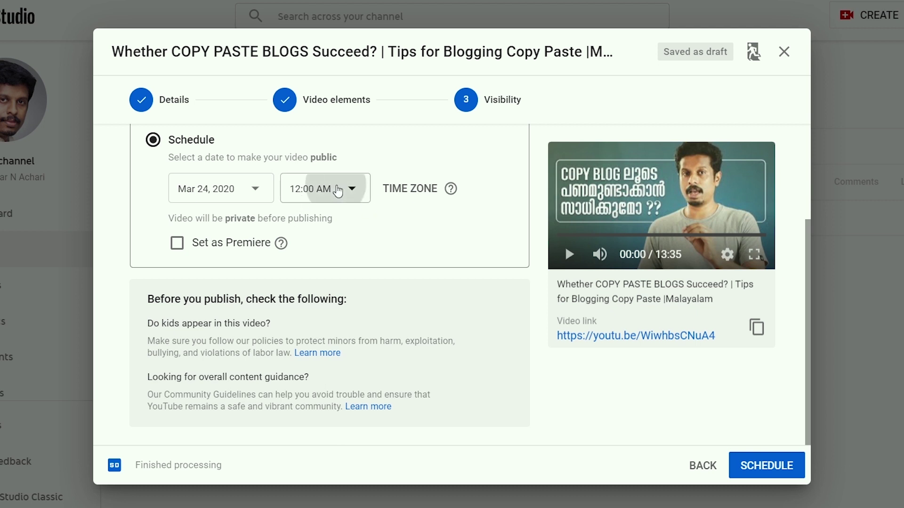
left_click(328, 262)
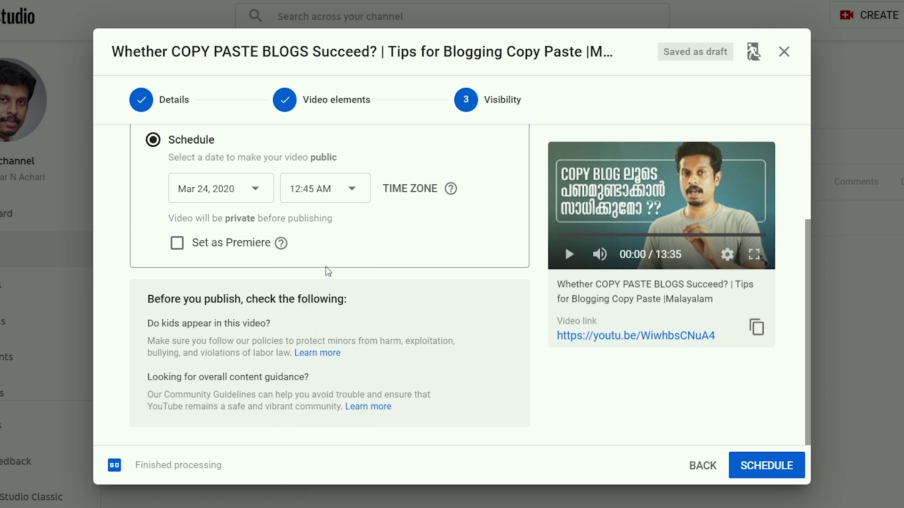
Step: Try the Set as Premiere option for the scheduled video
left_click(177, 245)
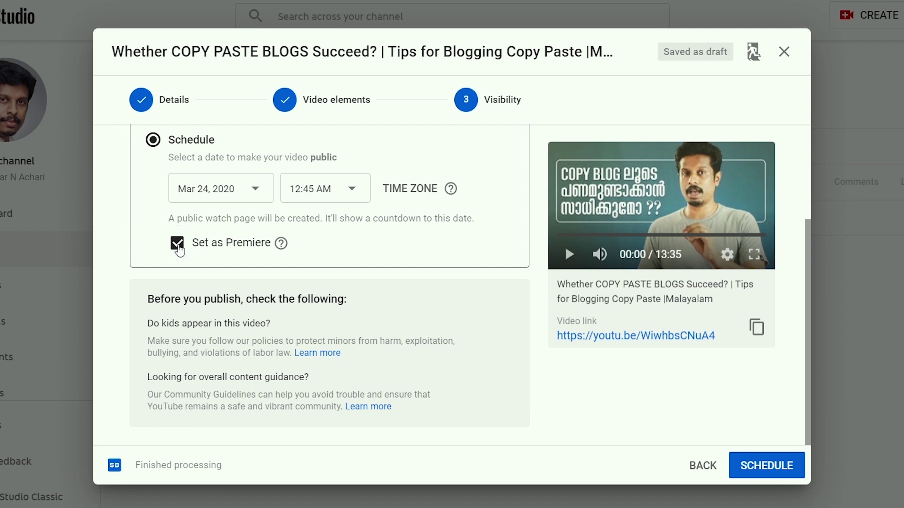
left_click(178, 245)
left_click(178, 245)
left_click(178, 245)
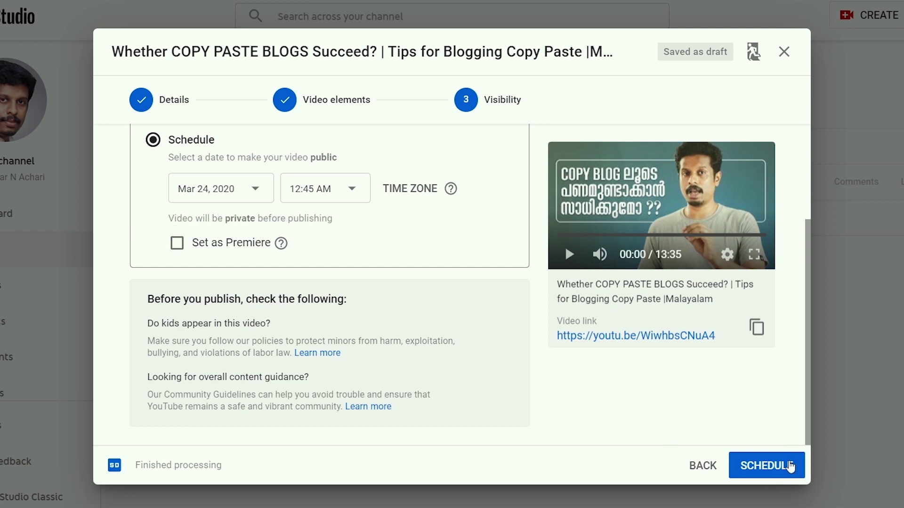
Step: Close the video's upload dialog and open the channel's basic info in the settings
left_click(140, 142)
left_click(784, 51)
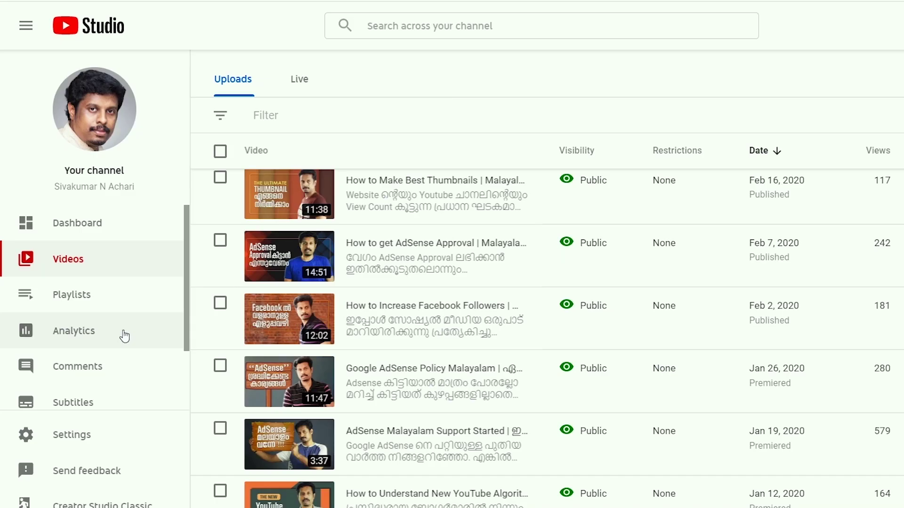
mouse_move(333, 433)
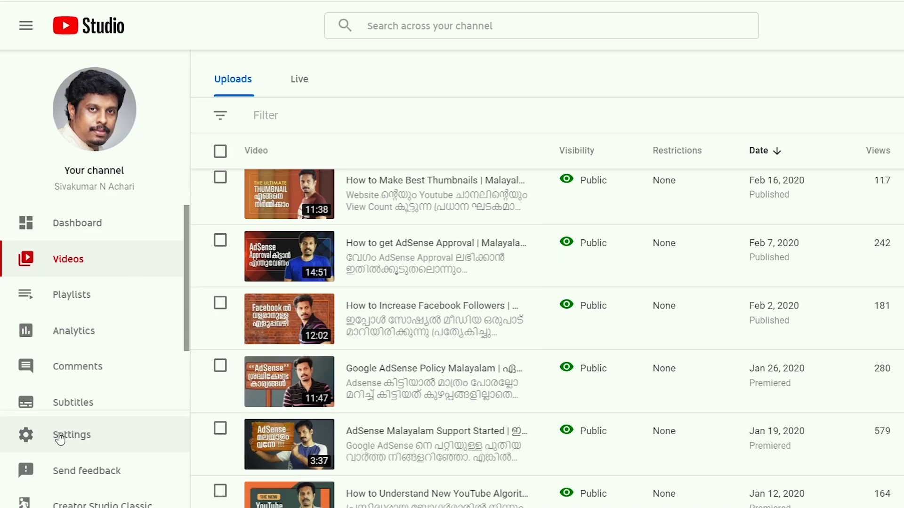
left_click(59, 438)
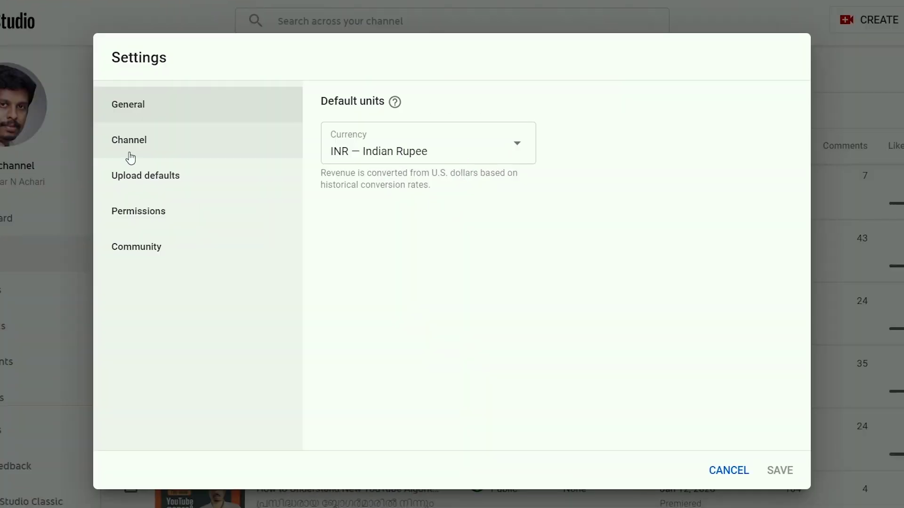
left_click(216, 151)
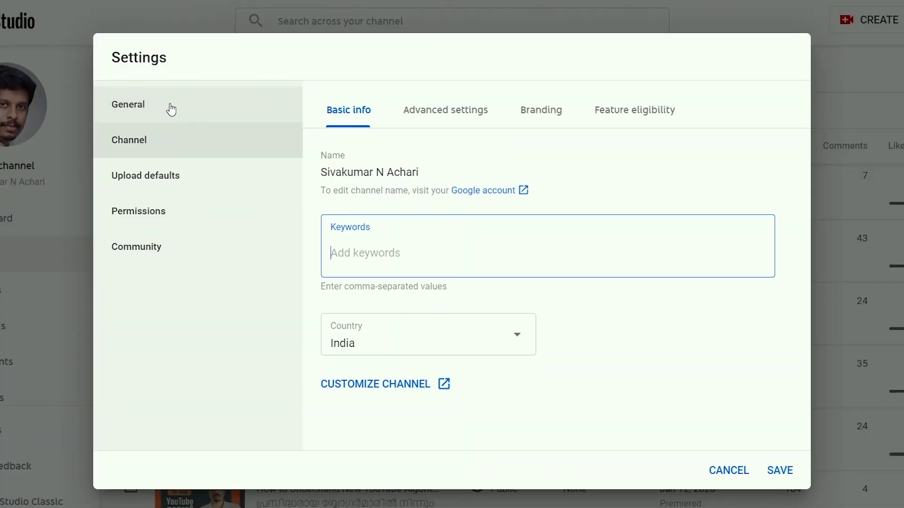
left_click(171, 110)
left_click(158, 155)
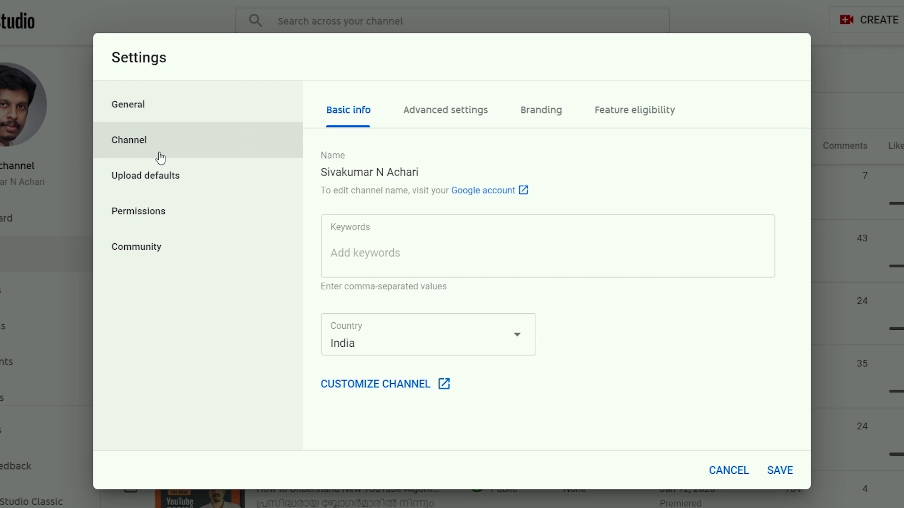
Step: Enter "Digital Marketing" and "Blogging" as the channel's keywords
left_click(362, 254)
type("Digital Marketing,Bloggi")
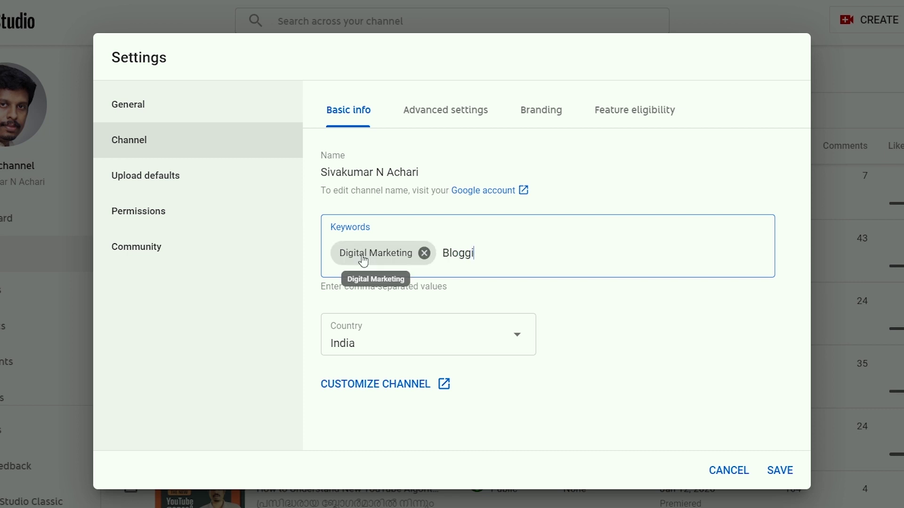
type("ng,")
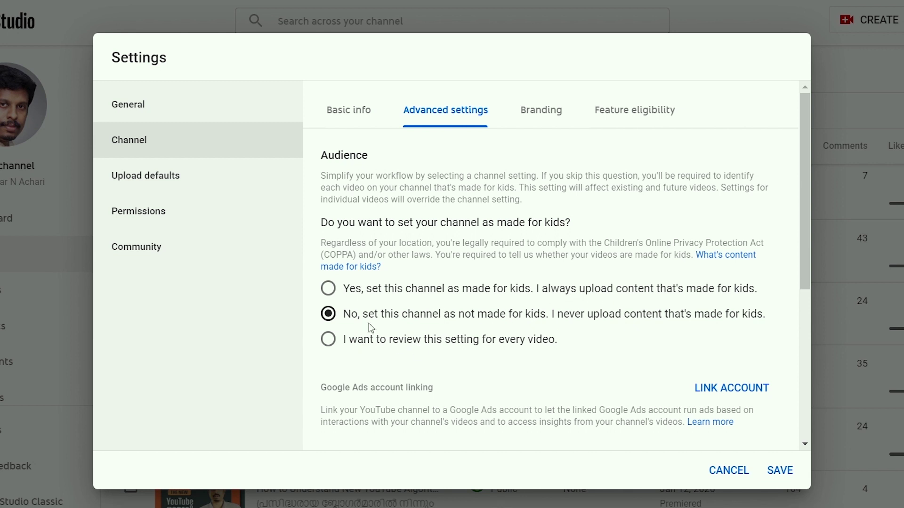
Step: Review the channel's advanced settings for audience, subscriber count and advertisements, and open its branding settings
scroll(375, 321, "down", 3)
scroll(375, 316, "down", 2)
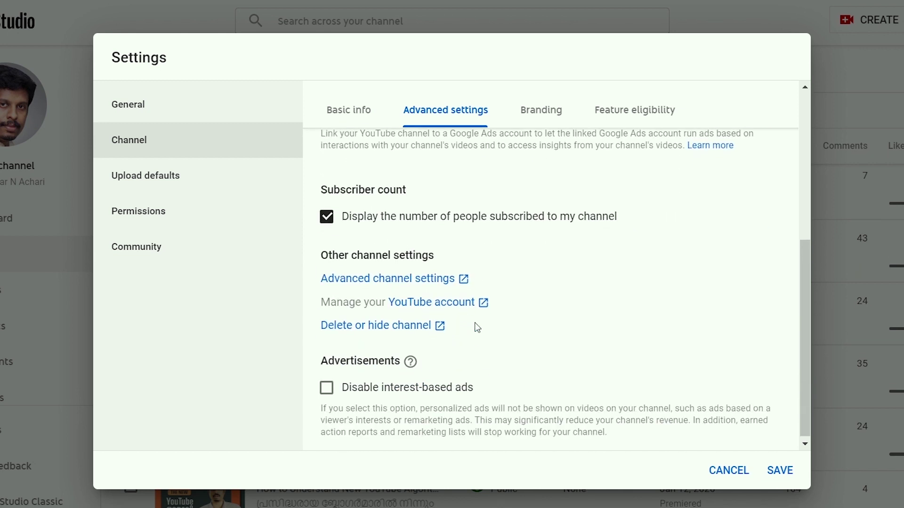
scroll(404, 275, "up", 4)
scroll(405, 283, "down", 5)
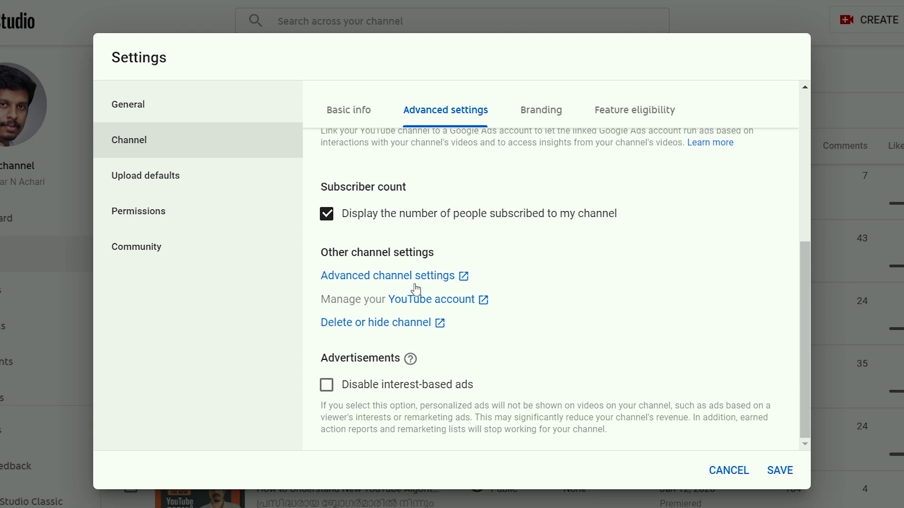
scroll(548, 287, "up", 6)
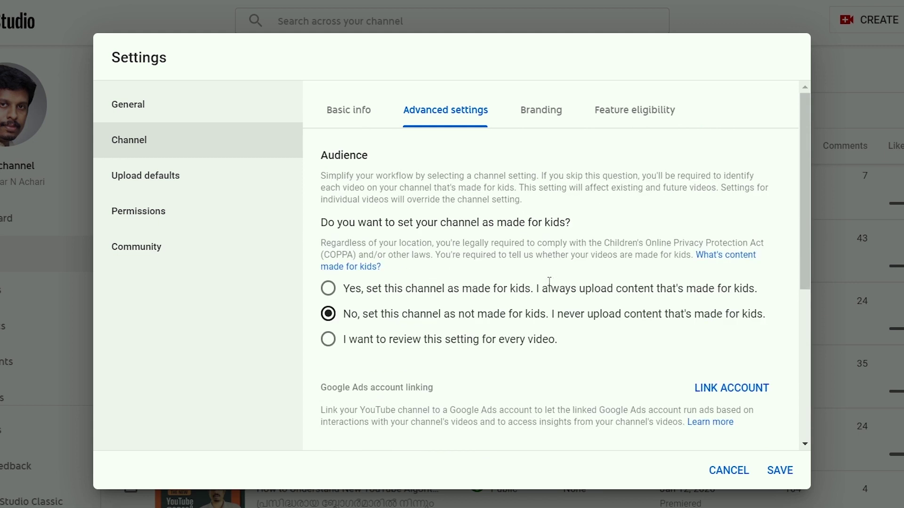
left_click(541, 108)
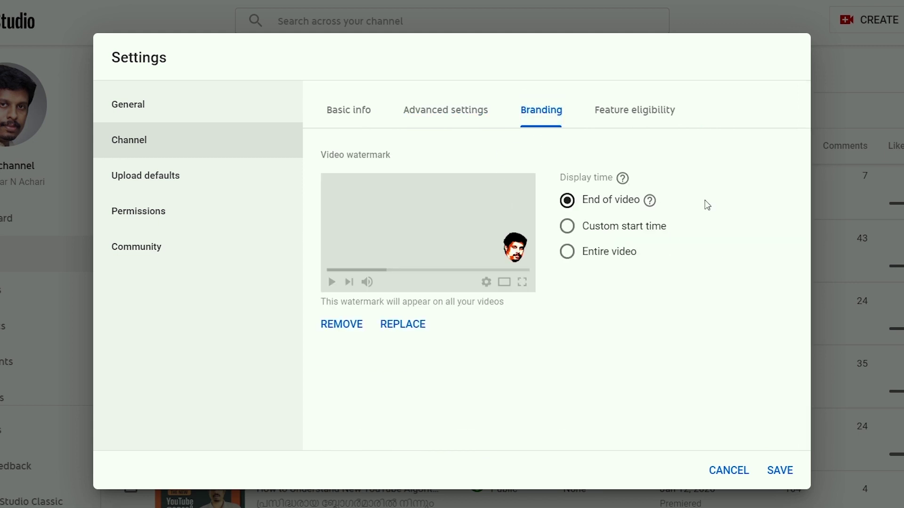